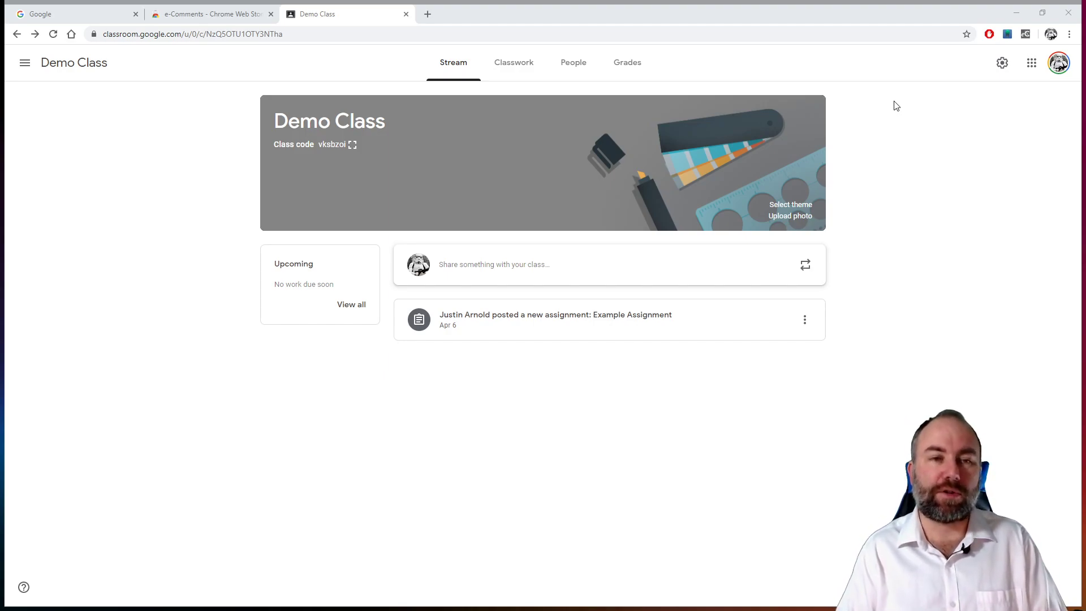
Switch to the tab showing the e-Comments extension's Chrome Web Store listing
left_click(215, 16)
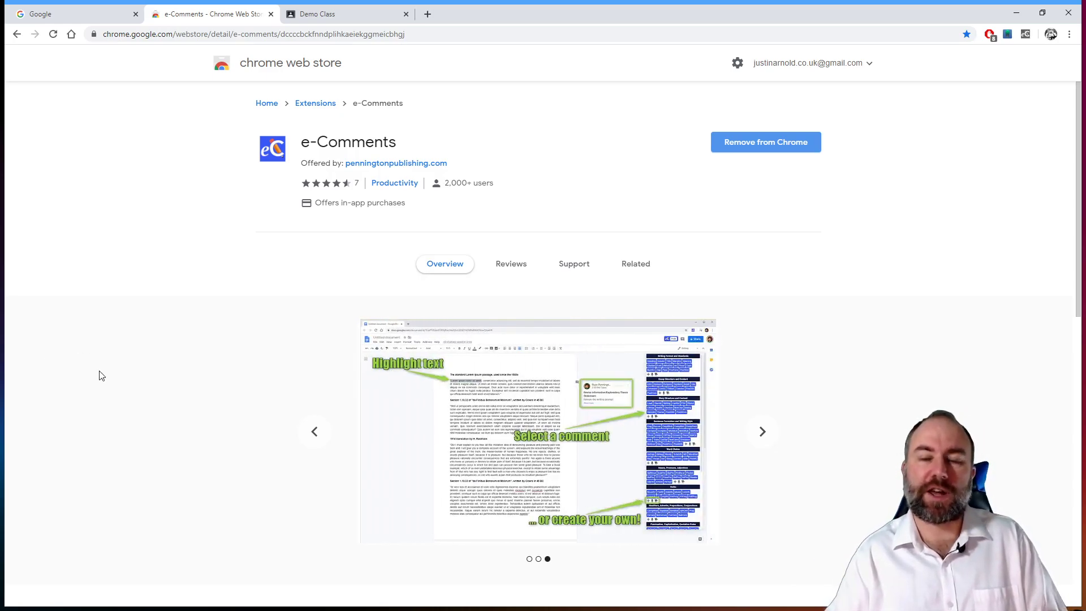
Return to the Demo Class stream and open Example Assignment's Student work page
left_click(366, 17)
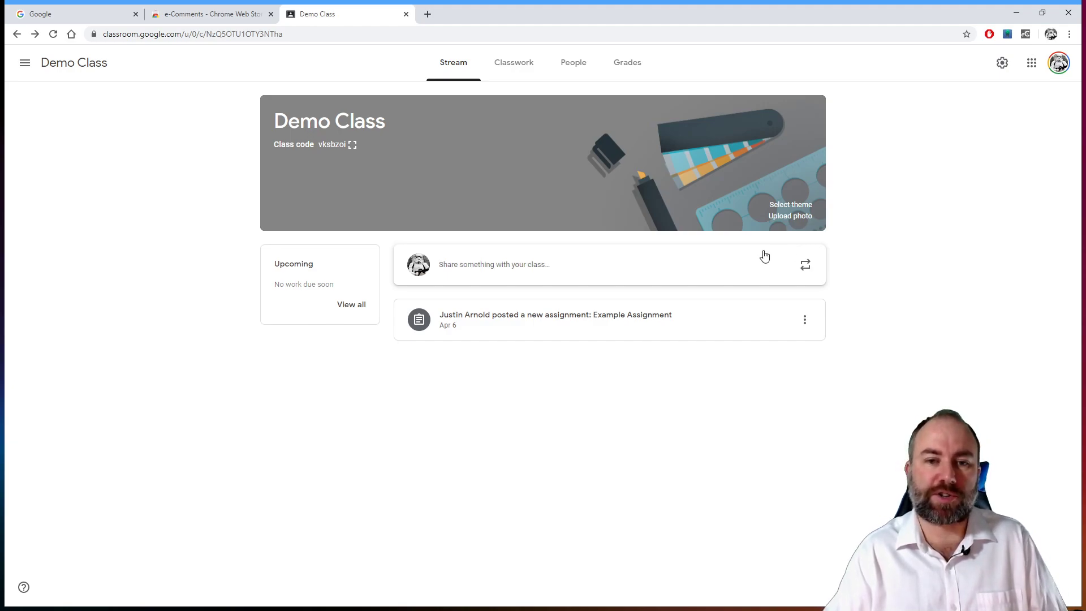
left_click(627, 320)
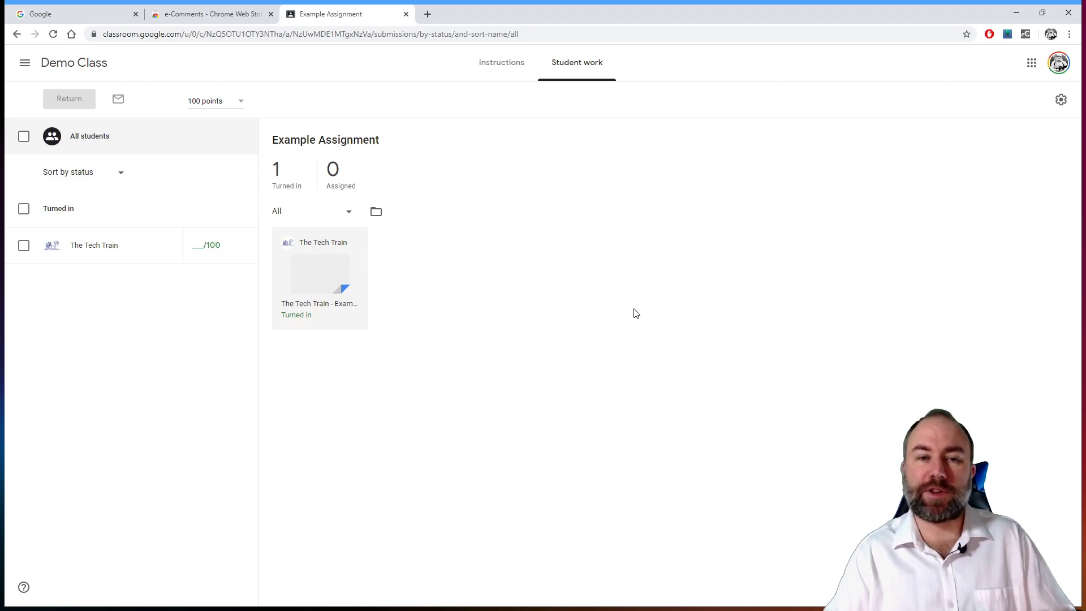
Open the turned-in submission in the grading view, abandoning a trial comment on paragraph one
left_click(320, 275)
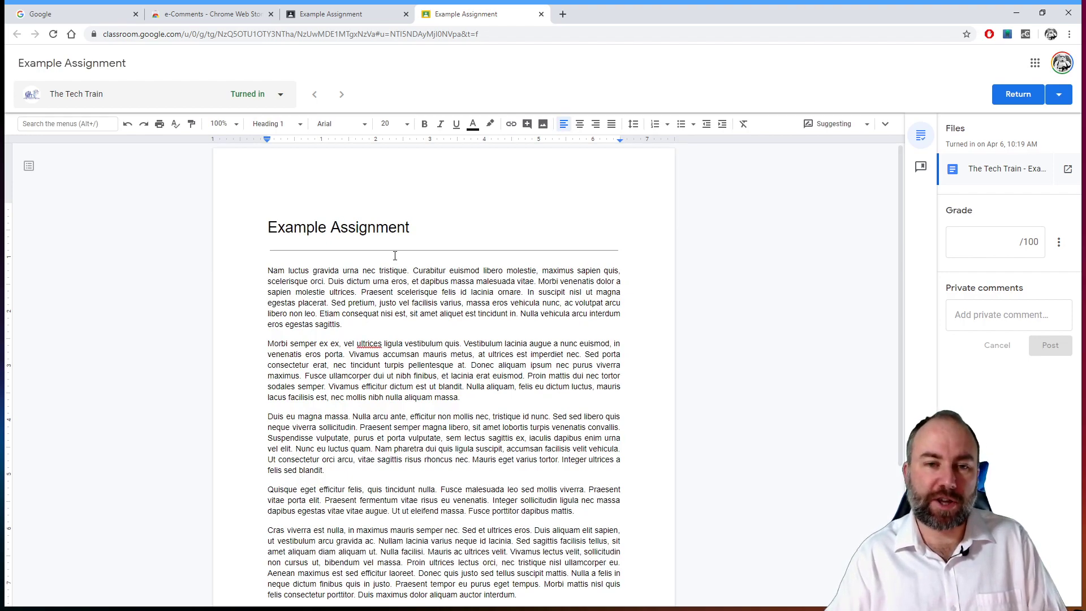
left_click_drag(269, 270, 392, 324)
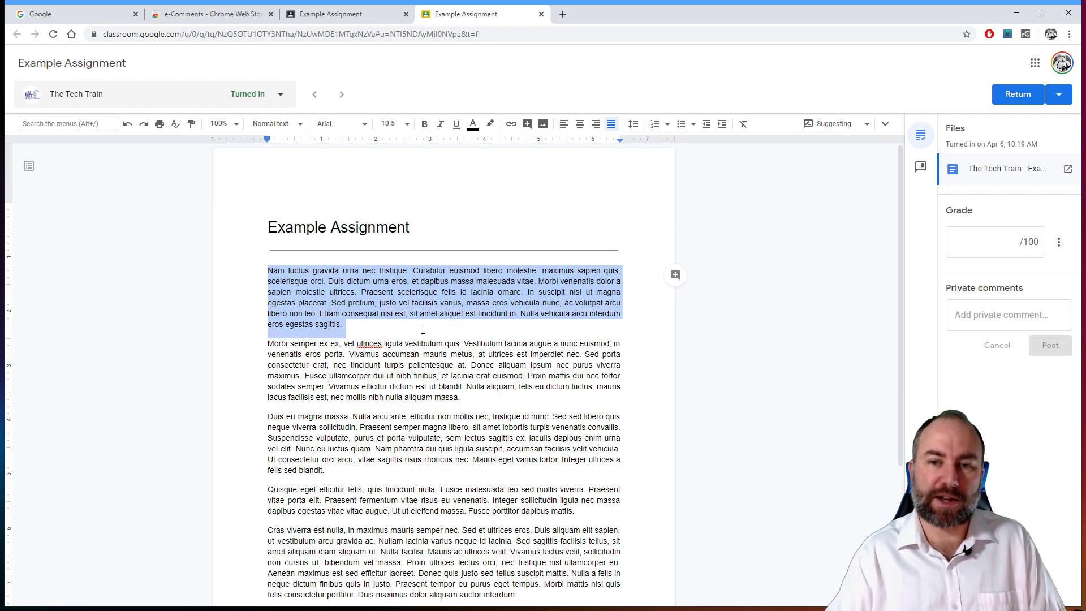
left_click(674, 276)
left_click(673, 344)
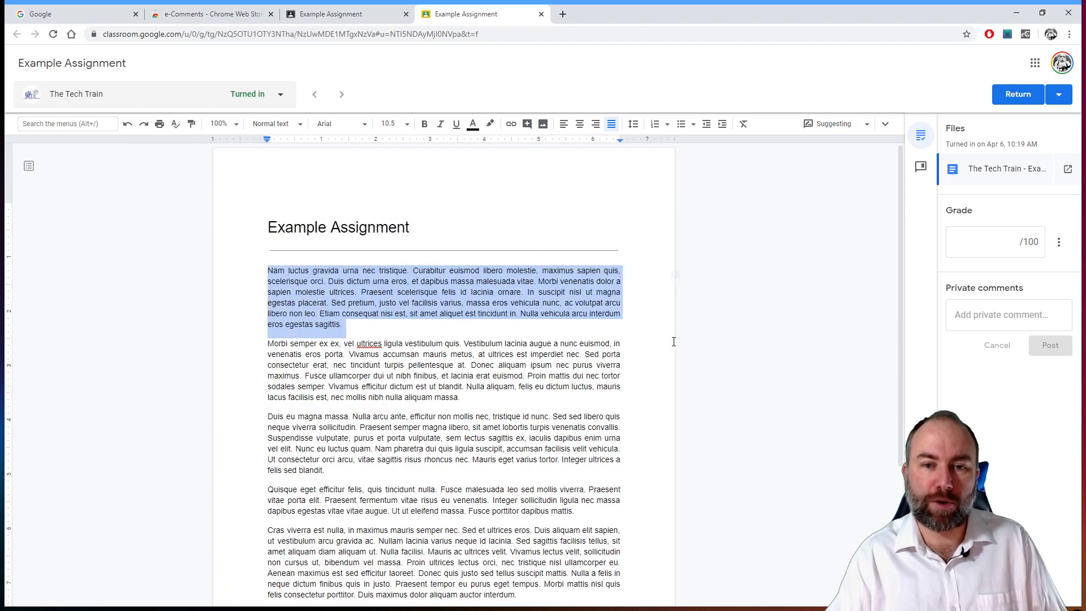
left_click(488, 342)
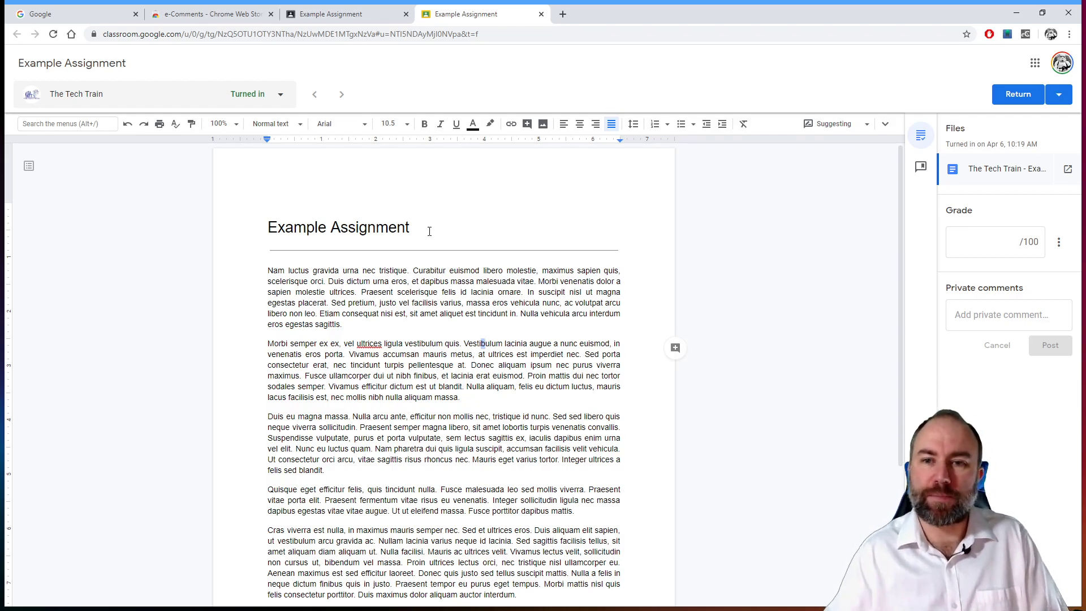
left_click(417, 281)
scroll(417, 277, "down", 1)
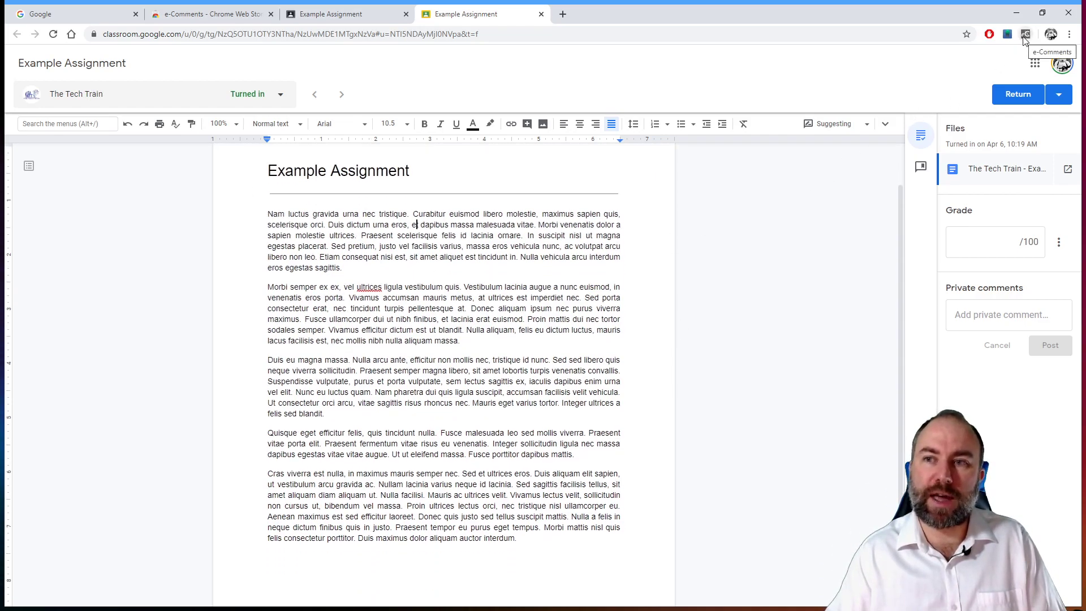
Switch the e-Comments extension On from its toolbar popup
left_click(1025, 35)
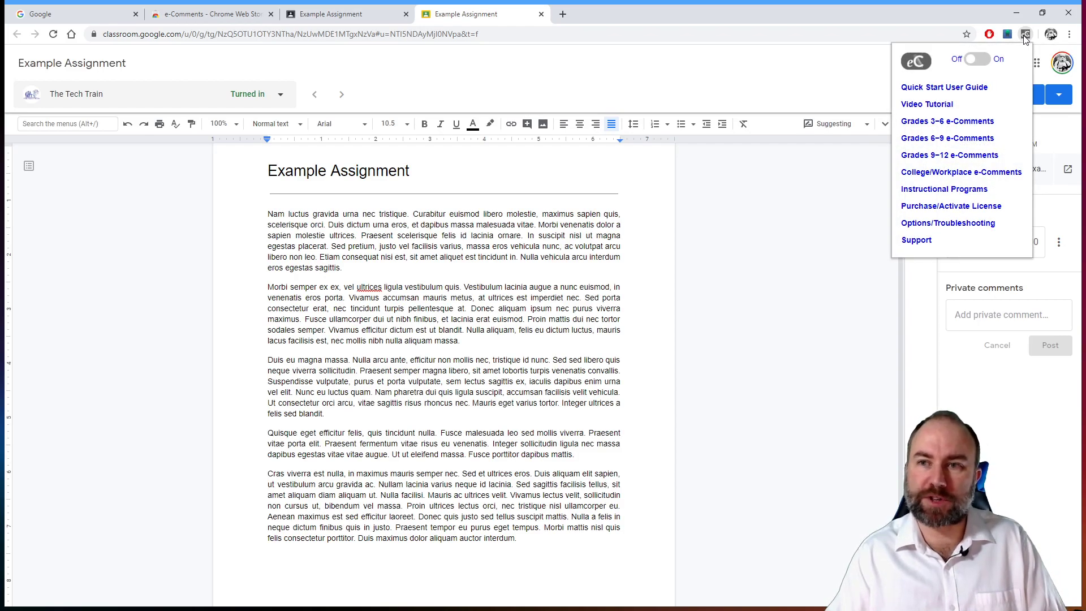
left_click(972, 61)
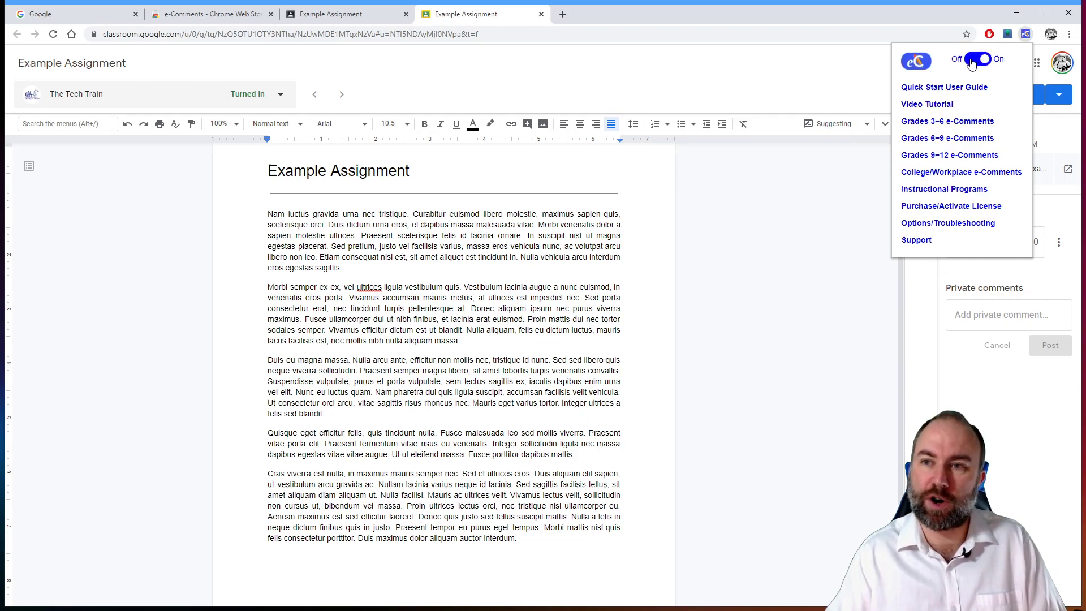
left_click(787, 70)
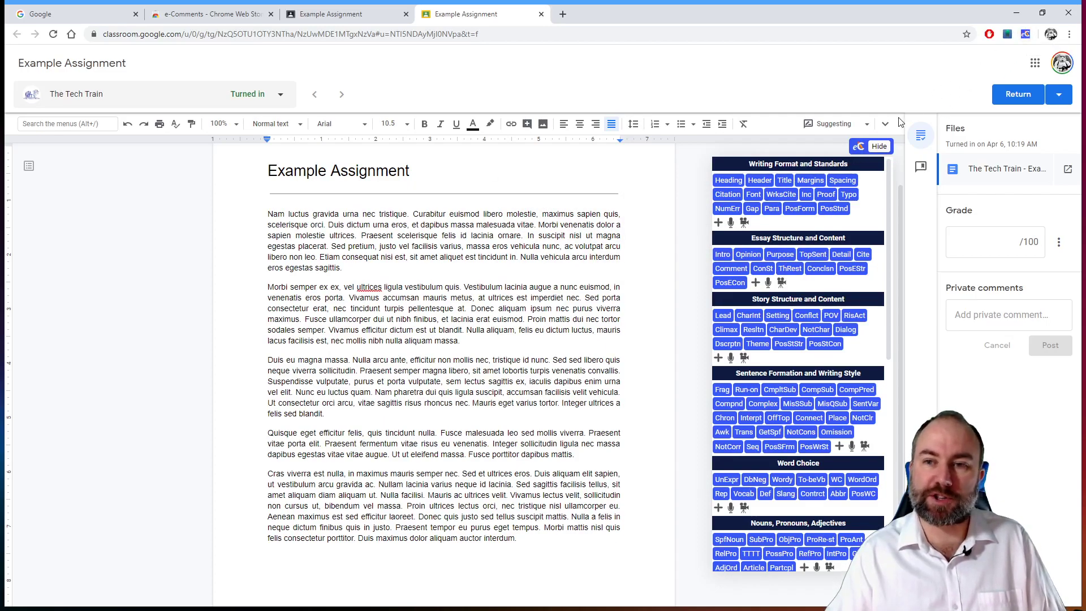
Toggle the e-Comments panel hidden and shown several times, leaving it visible
left_click(879, 146)
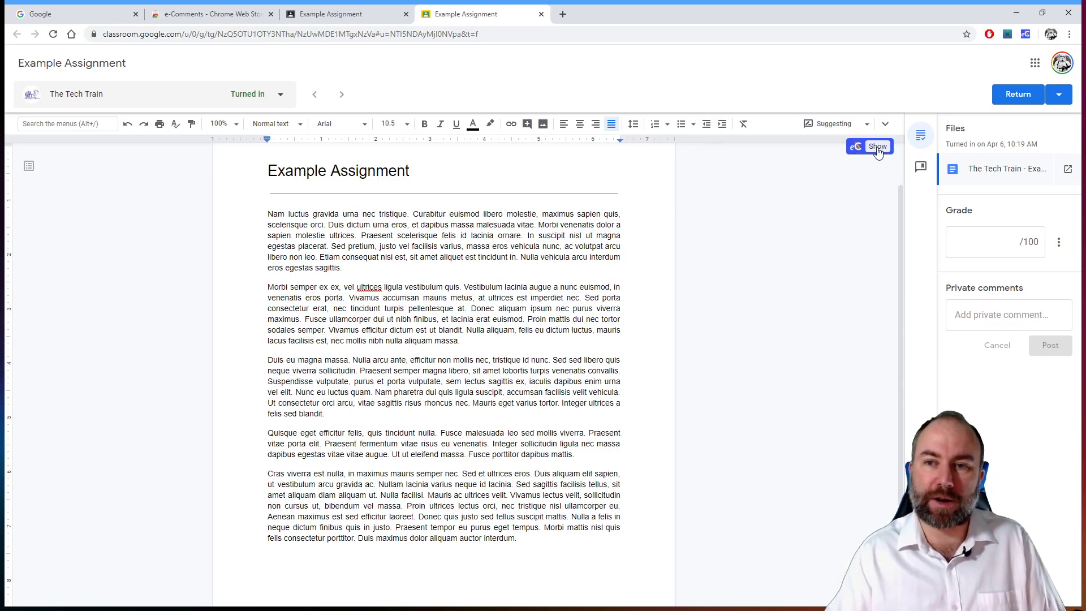
left_click(878, 148)
left_click(879, 147)
left_click(878, 147)
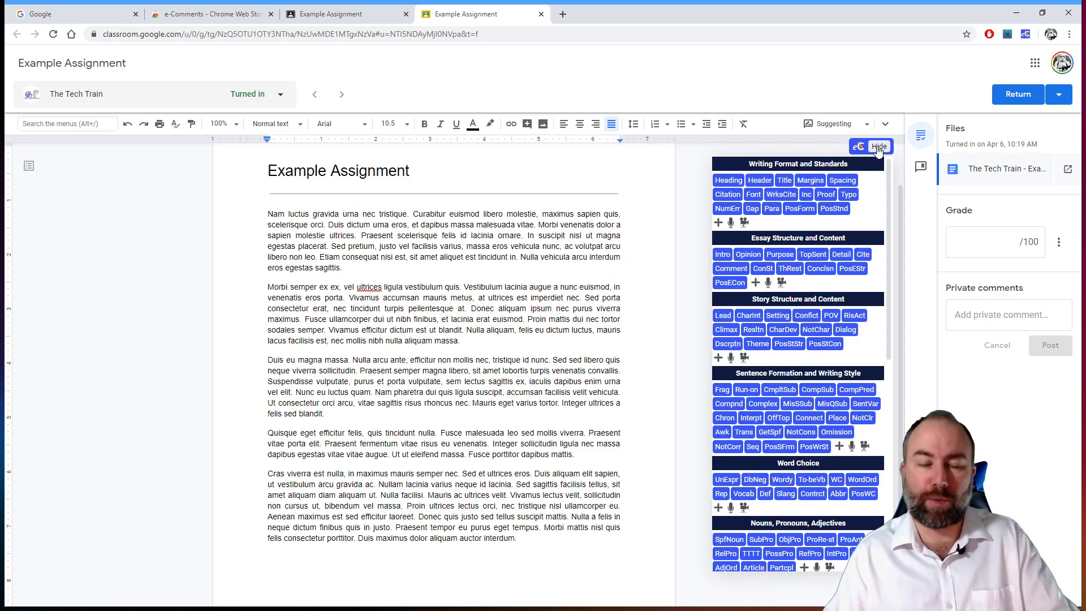
left_click(879, 148)
left_click(880, 148)
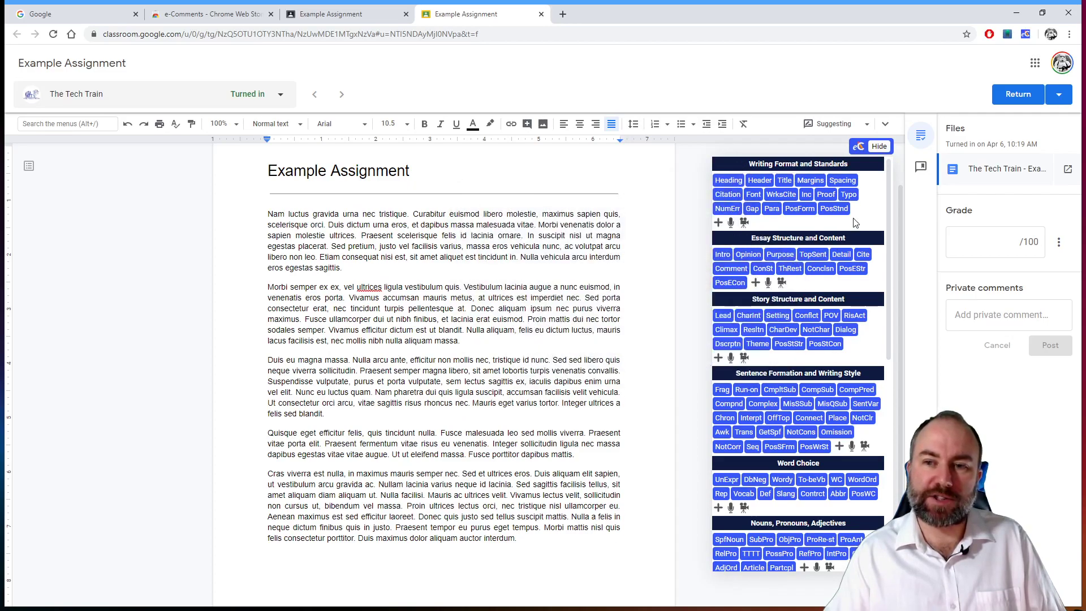
Scroll through the comment bank categories, then back to the top
scroll(774, 317, "down", 5)
scroll(766, 377, "down", 2)
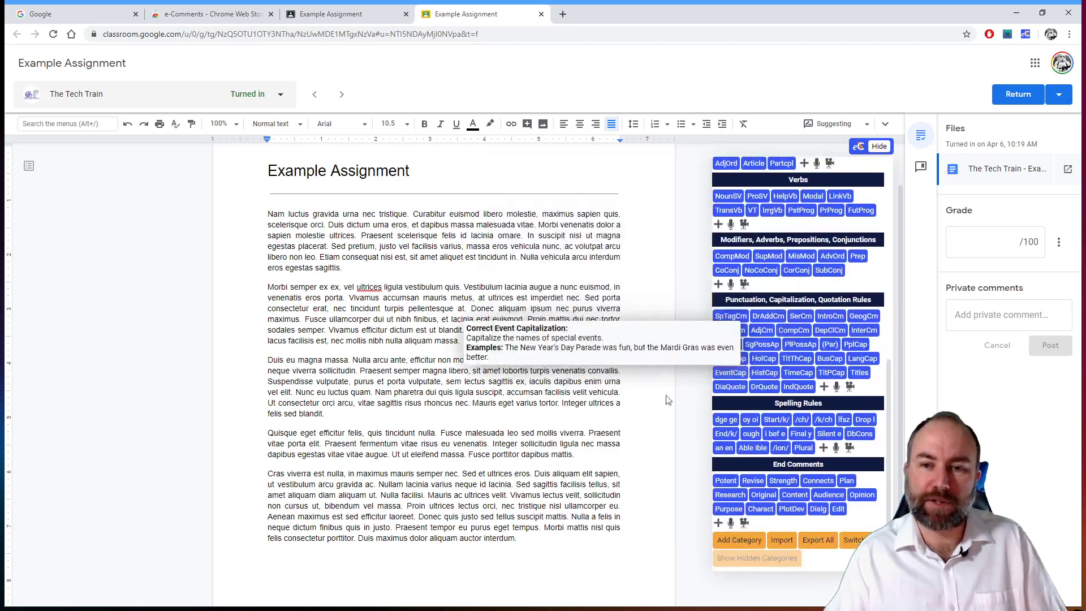
scroll(656, 390, "down", 3)
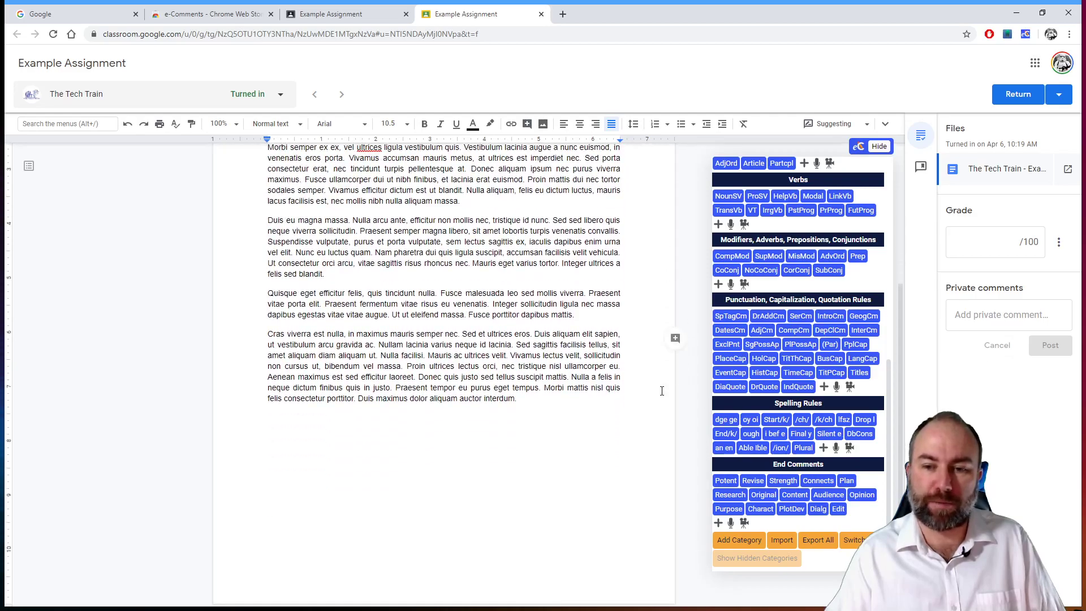
scroll(798, 391, "up", 2)
scroll(444, 368, "up", 4)
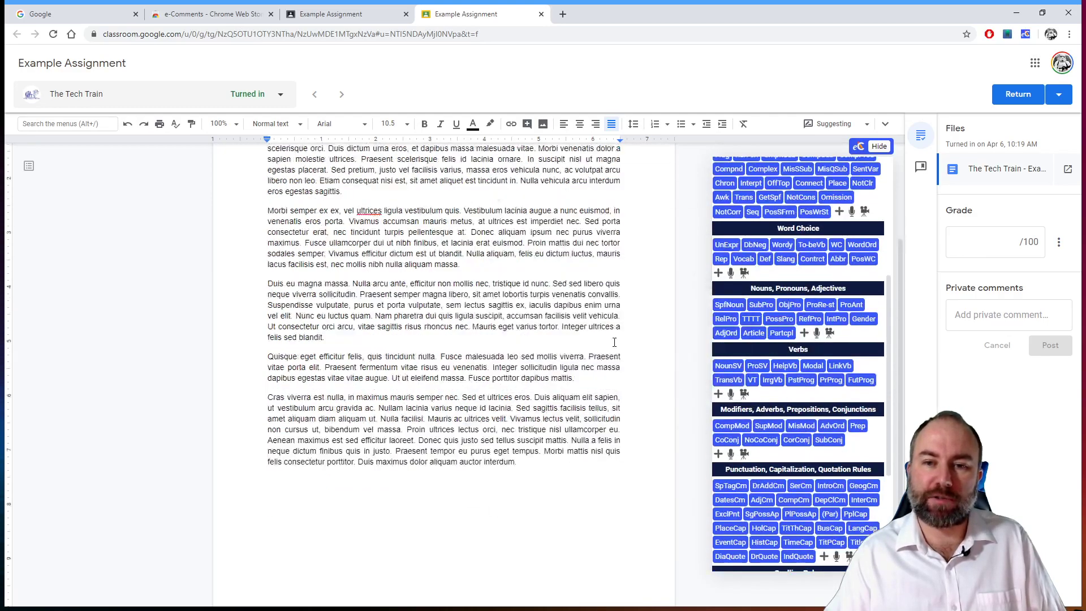
scroll(750, 257, "up", 5)
mouse_move(750, 258)
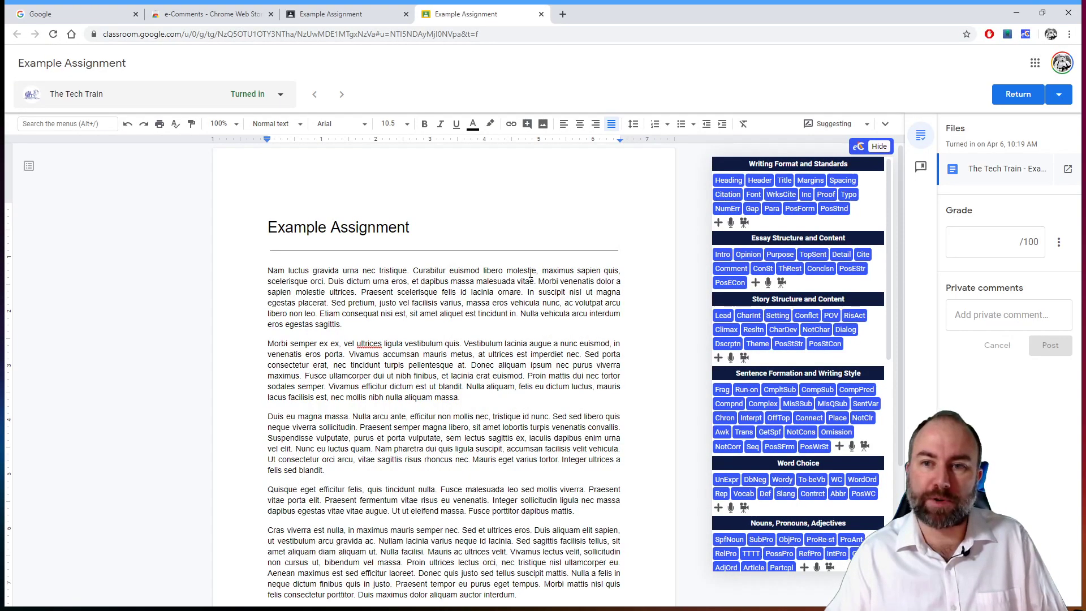
Select the title 'Example Assignment' and attach the Writing Format 'Title' bank comment
triple_click(328, 229)
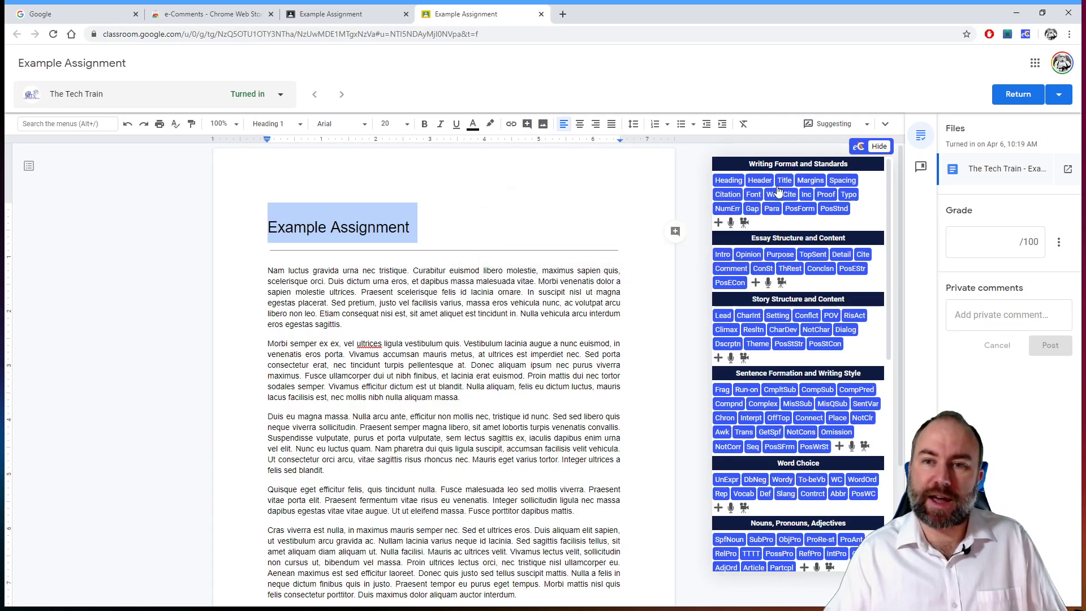
mouse_move(784, 182)
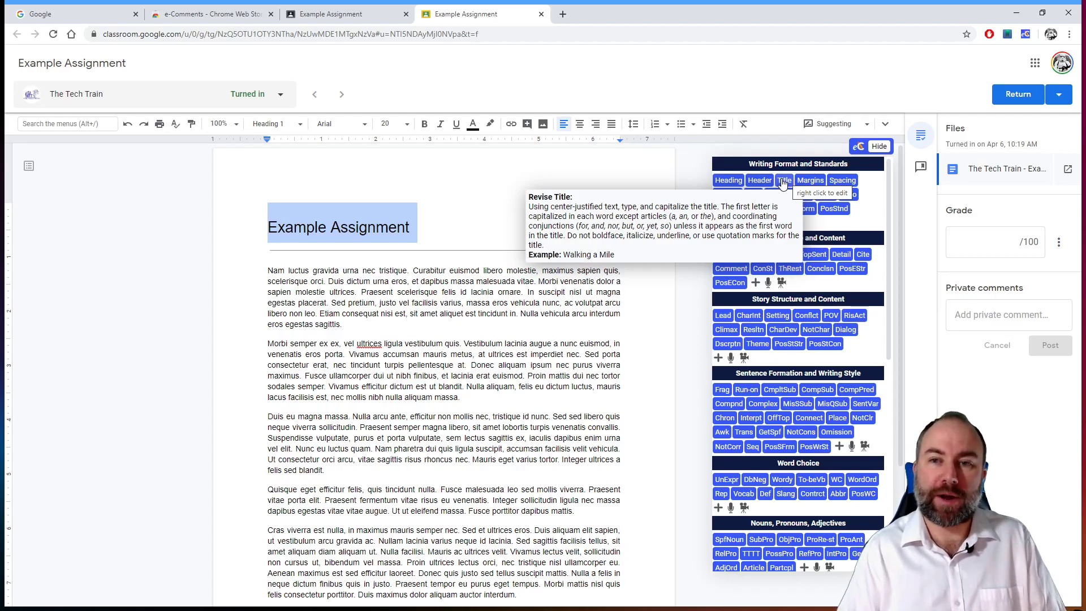
left_click(783, 181)
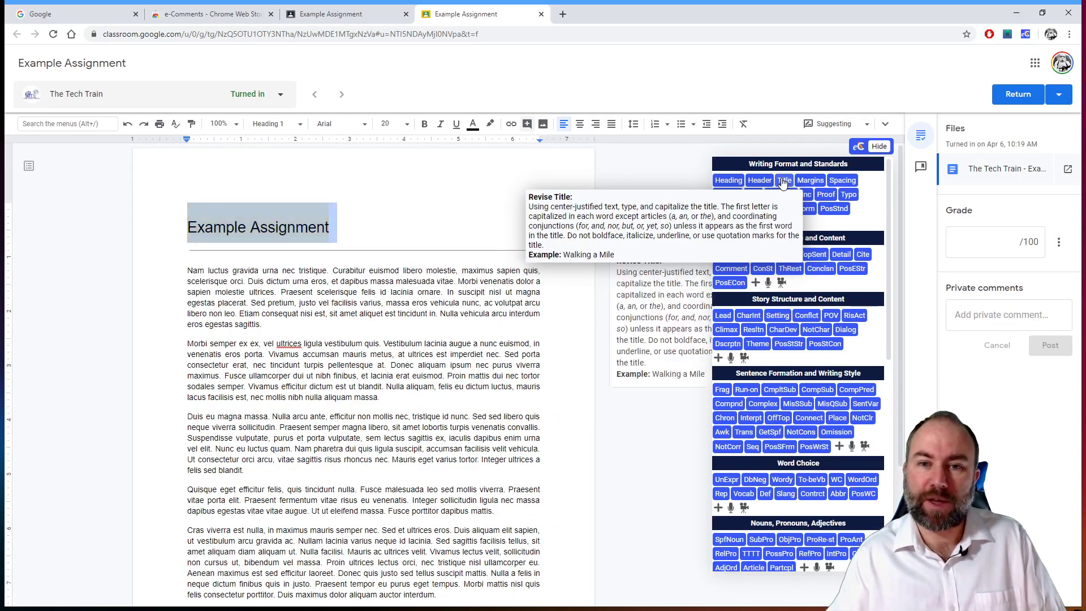
left_click(493, 326)
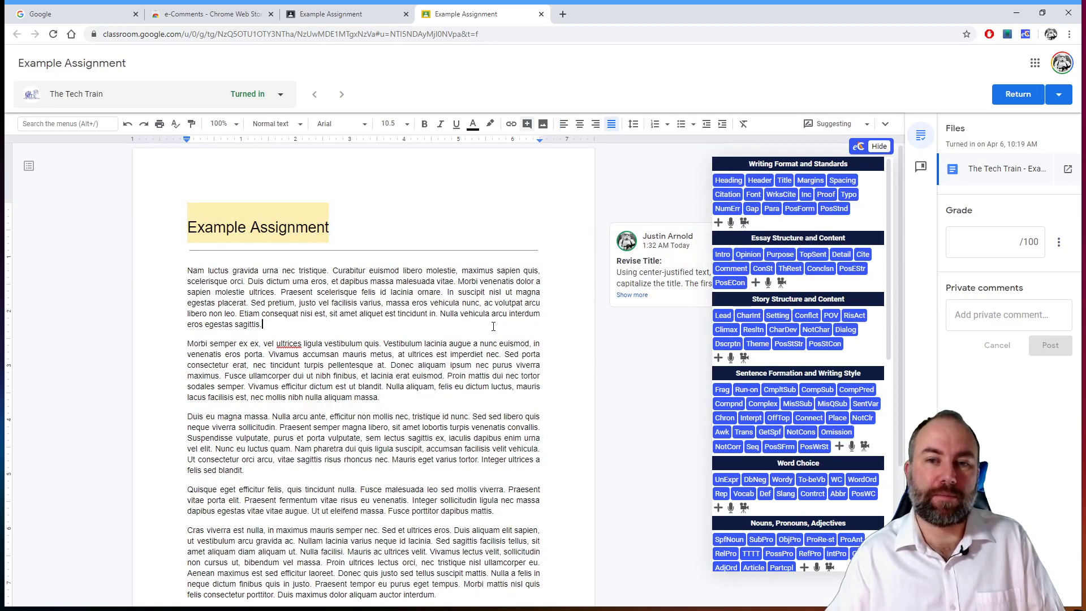
Hide the bank, expand the Revise Title comment's capitalization guidance, then show the bank again
left_click(879, 147)
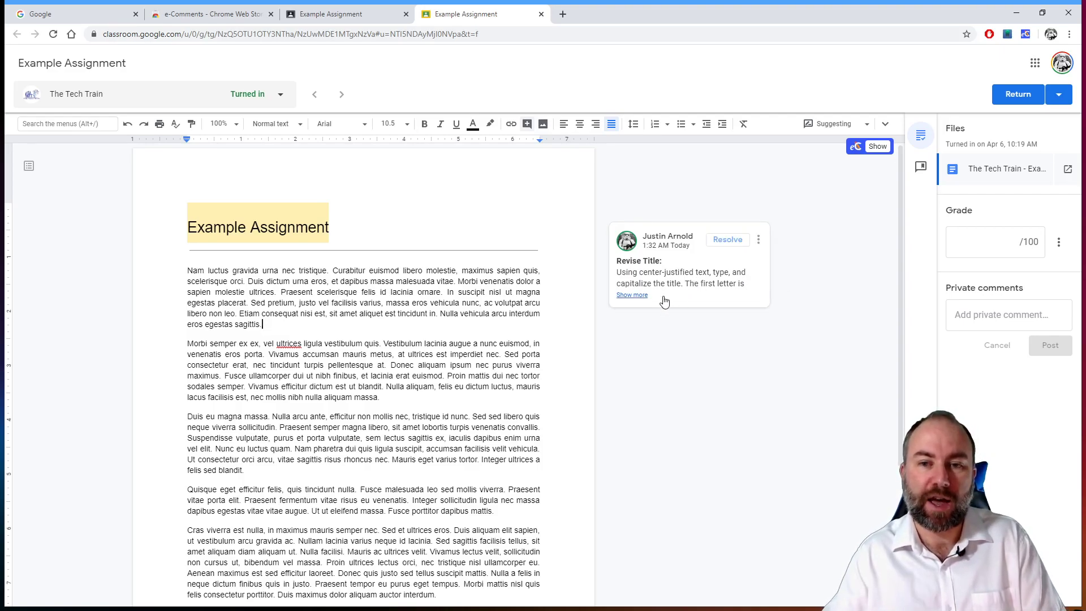
left_click(638, 295)
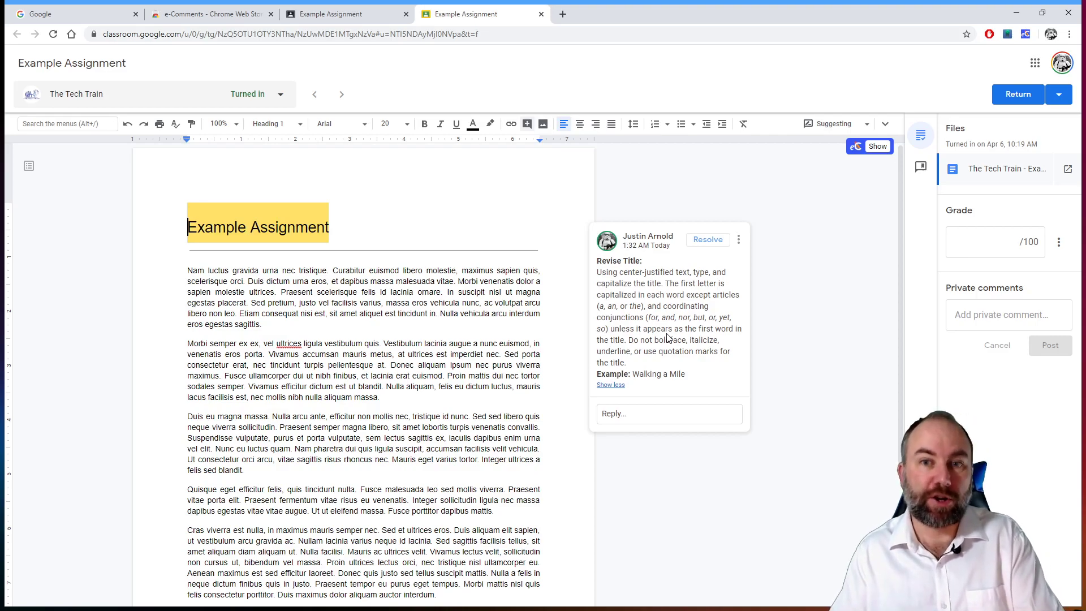
left_click(876, 146)
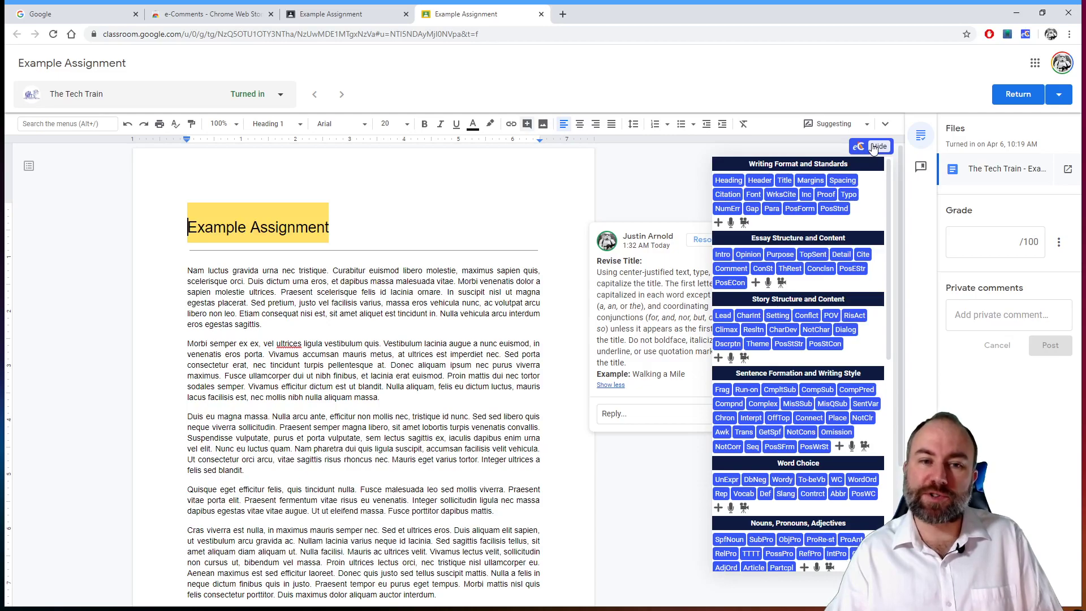
Select the entire first paragraph and open the Add Audio Comment window over the document
left_click(383, 282)
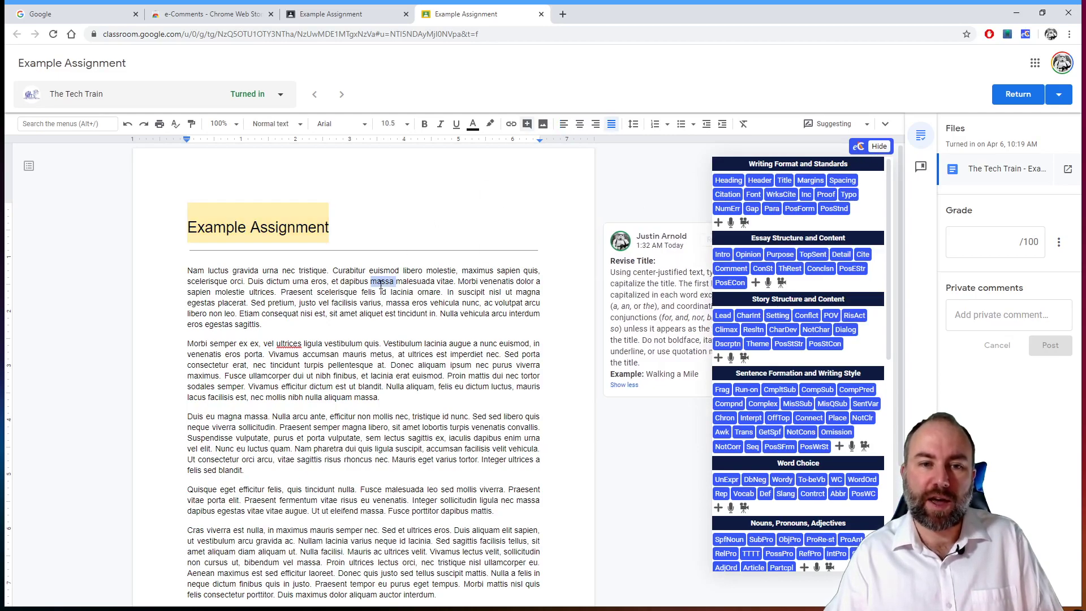
triple_click(339, 292)
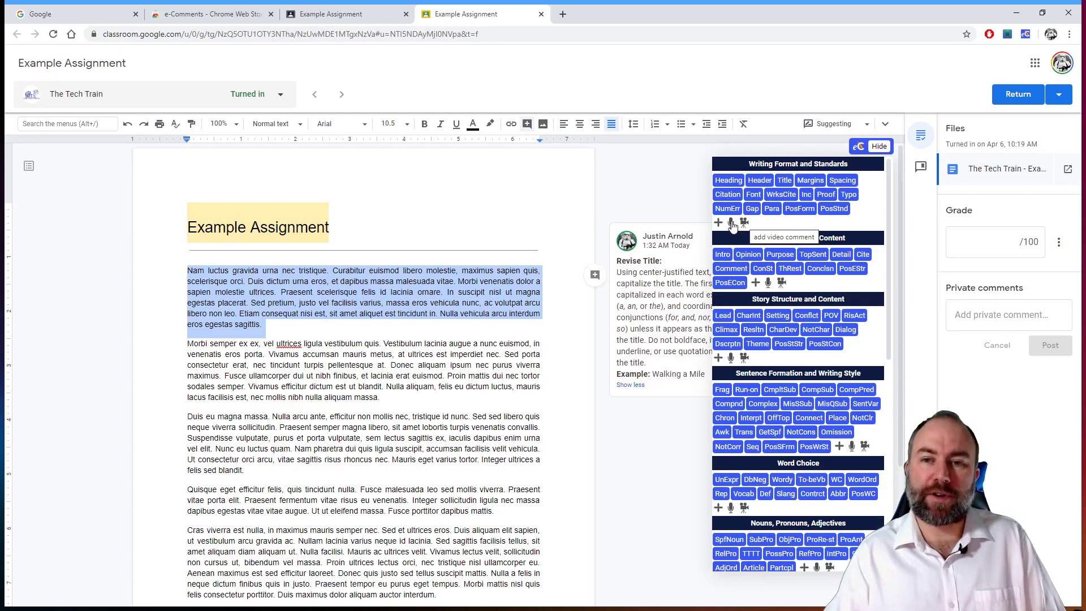
left_click(732, 224)
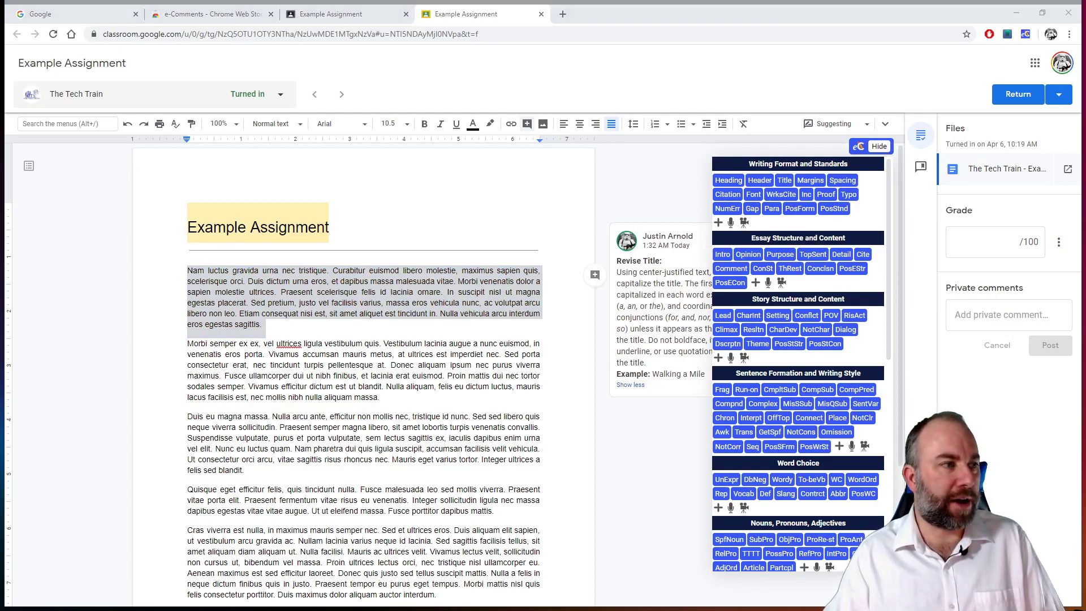
left_click_drag(236, 186, 531, 194)
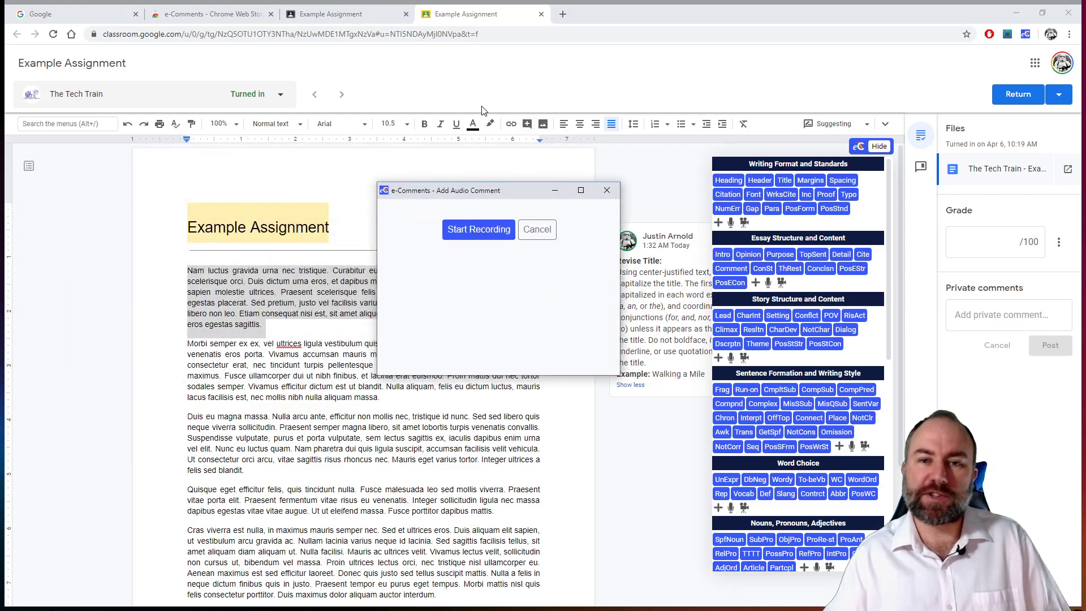
Record a spoken comment and save it onto paragraph one via 'Save to Doc or Slide'
left_click(458, 235)
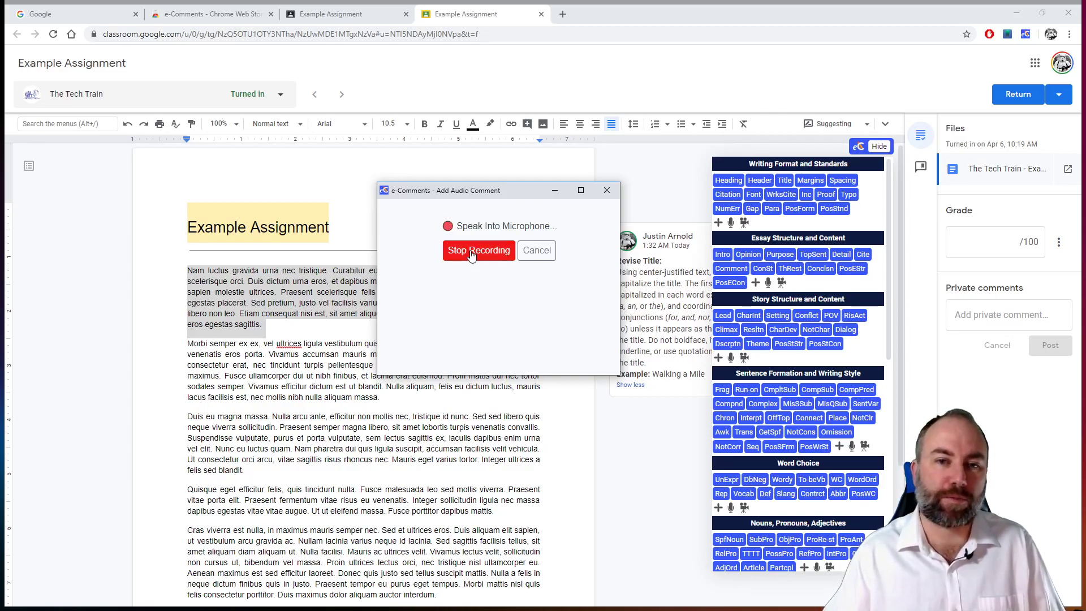
left_click(472, 255)
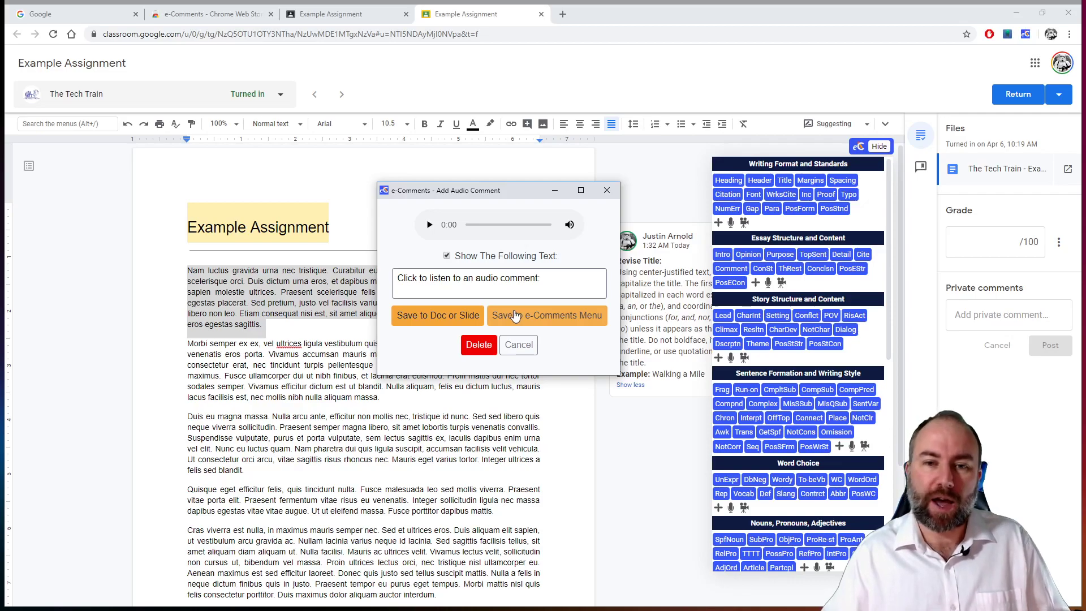
left_click(425, 317)
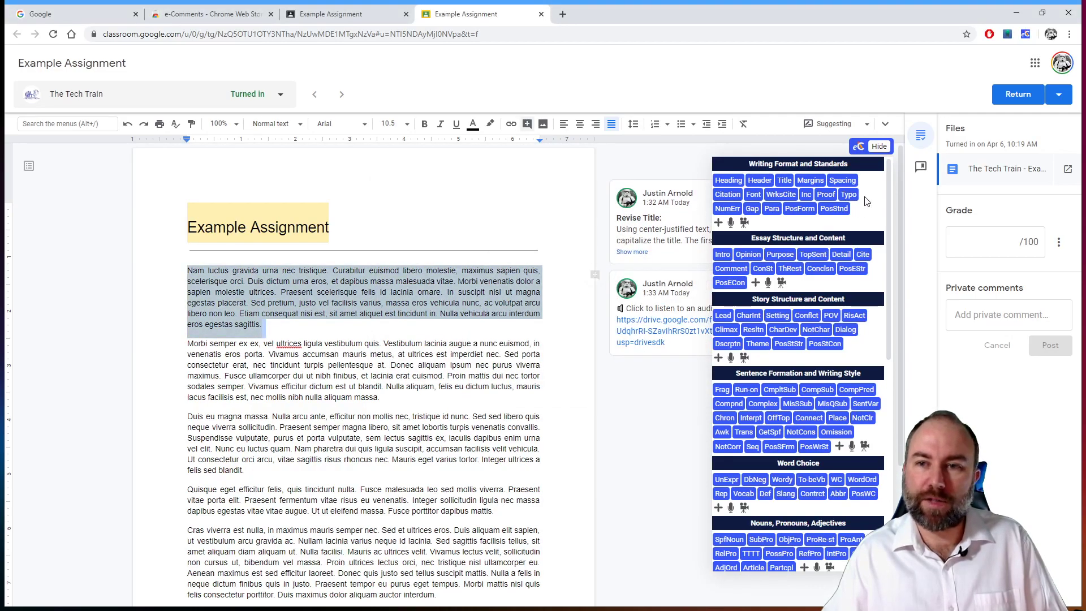
Hide the e-Comments bank and select the audio comment card on paragraph one
left_click(879, 146)
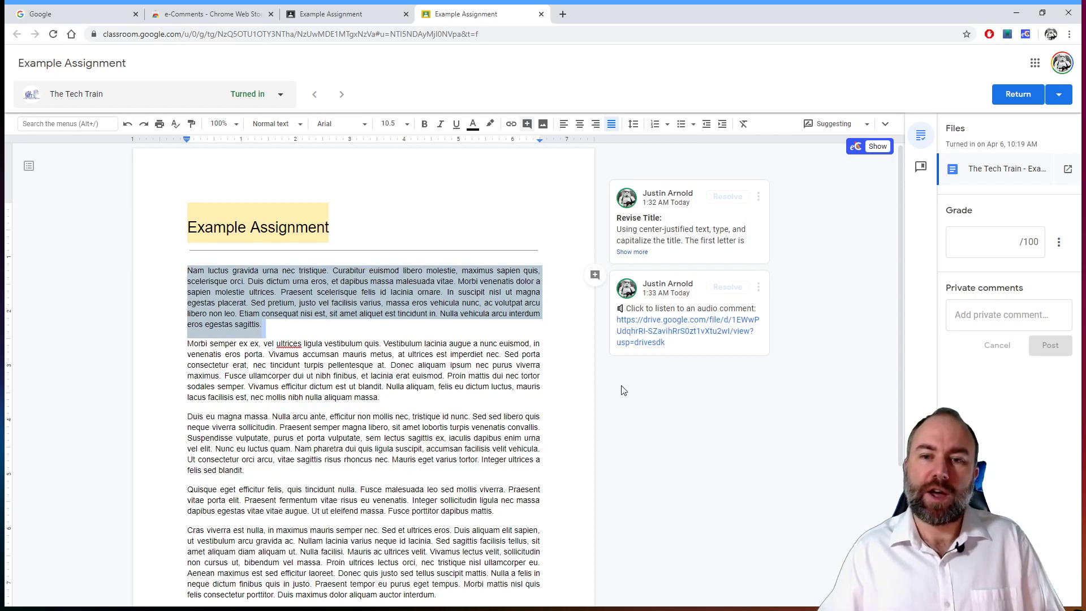
left_click(508, 303)
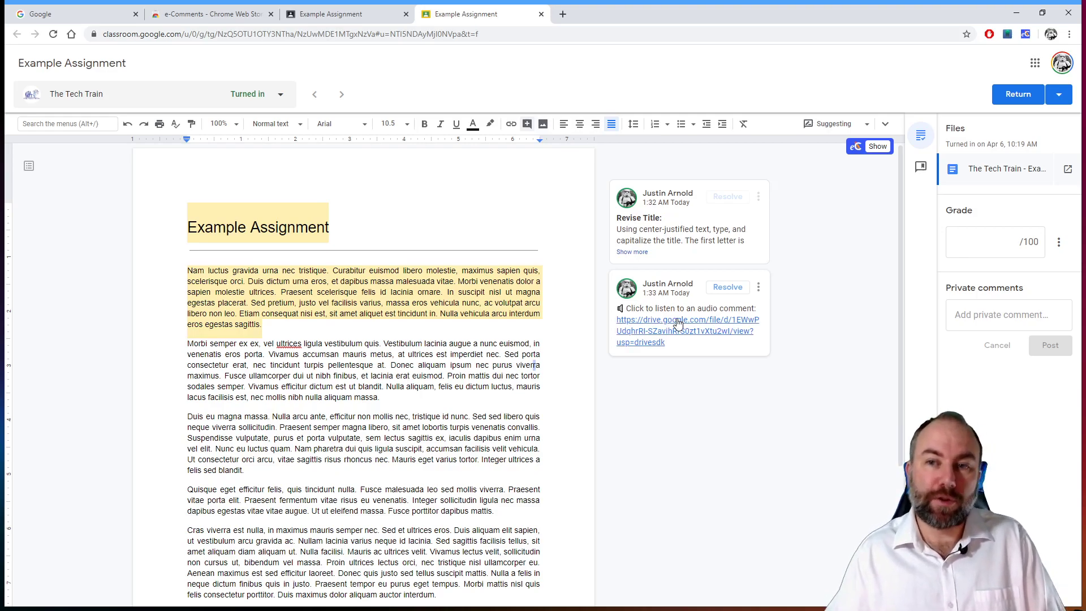
Show the e-Comments bank and select the whole second paragraph for a video comment
left_click(874, 147)
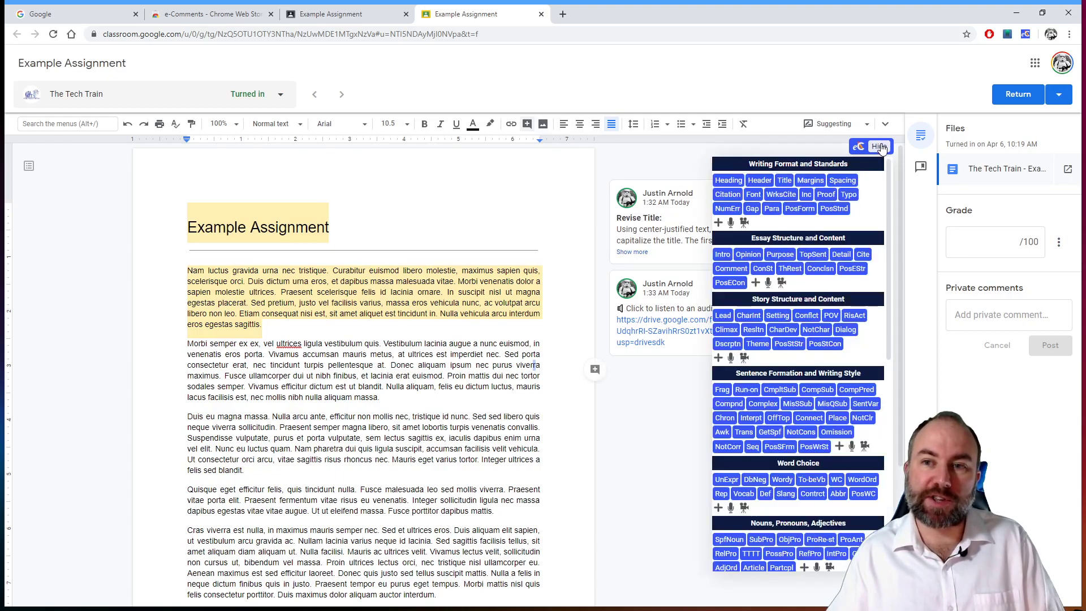
triple_click(368, 381)
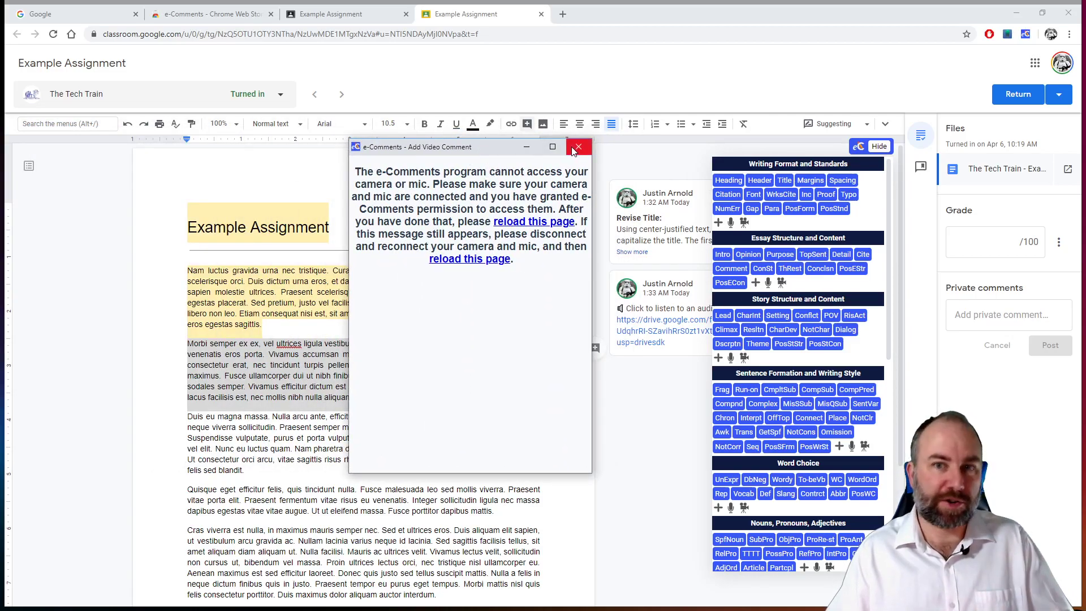
Close the e-Comments Add Video Comment window reporting no camera or mic access
left_click(580, 148)
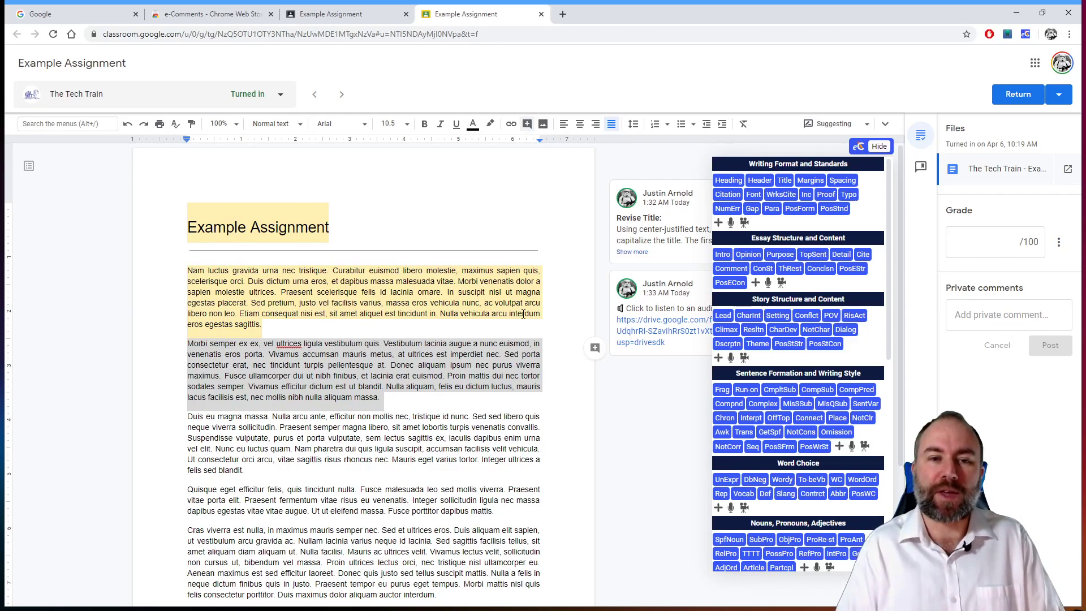
Hide the e-Comments bank and deselect the second paragraph
left_click(880, 147)
left_click(426, 366)
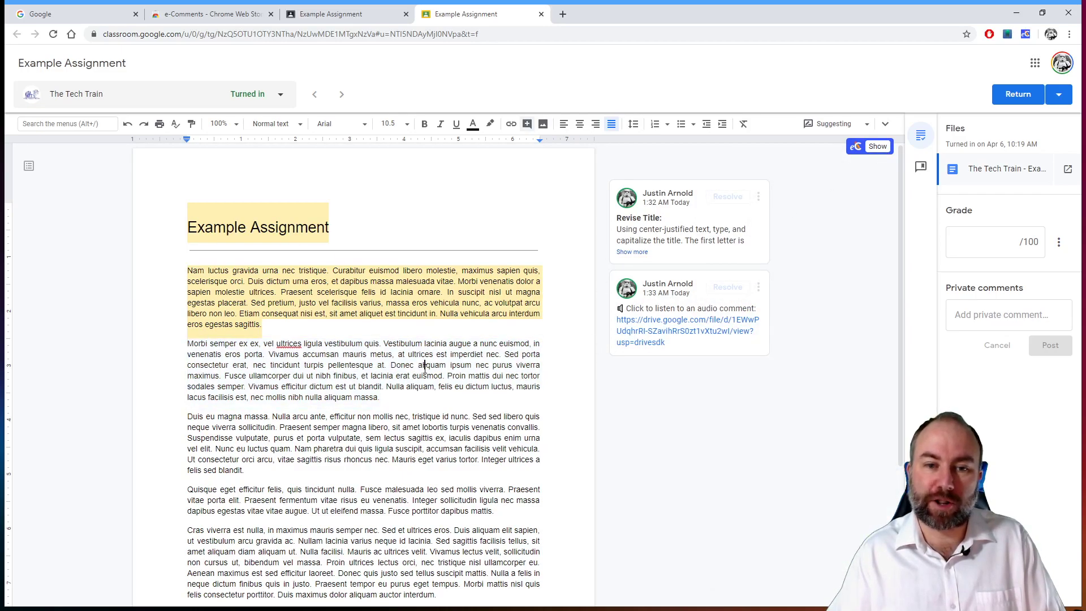